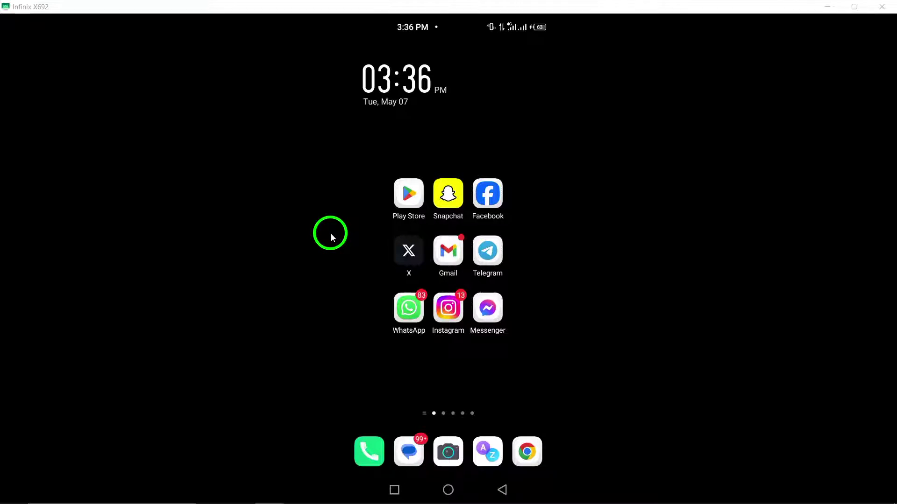
Launch Facebook, go to Settings & privacy > Settings, and scroll to Your information.
{"action": "mouse_move", "coordinate": [353, 316]}
{"action": "left_mouse_down"}
{"action": "mouse_move", "coordinate": [360, 280]}
{"action": "mouse_move", "coordinate": [359, 329]}
{"action": "left_mouse_up"}
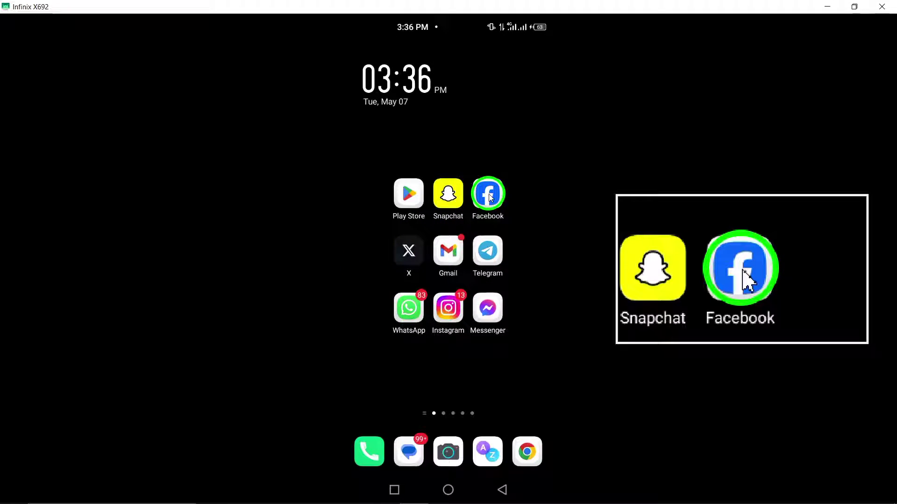
{"action": "left_click", "coordinate": [488, 195]}
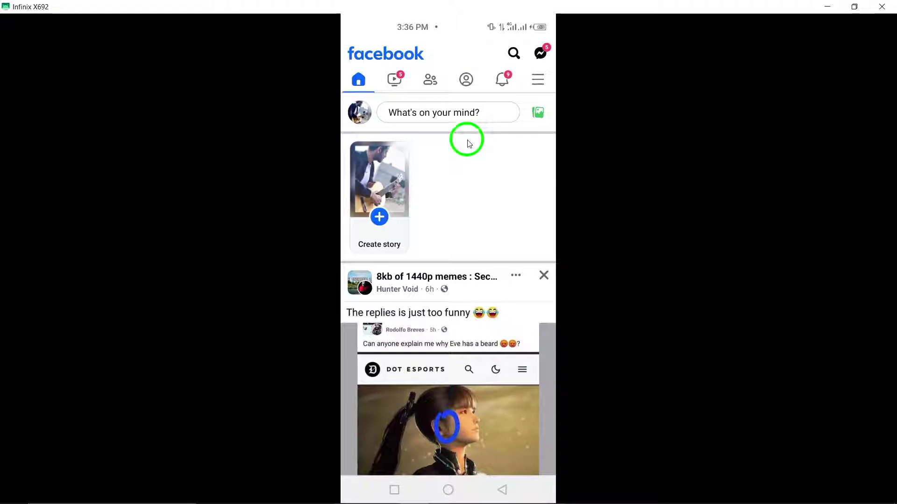
{"action": "left_click", "coordinate": [536, 80]}
{"action": "left_click_drag", "start_coordinate": [480, 216], "coordinate": [452, 131]}
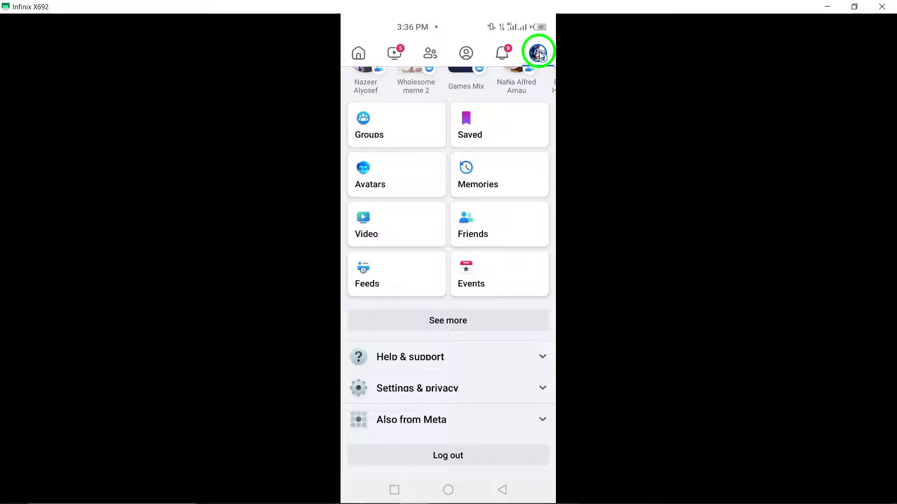
{"action": "left_click", "coordinate": [434, 393]}
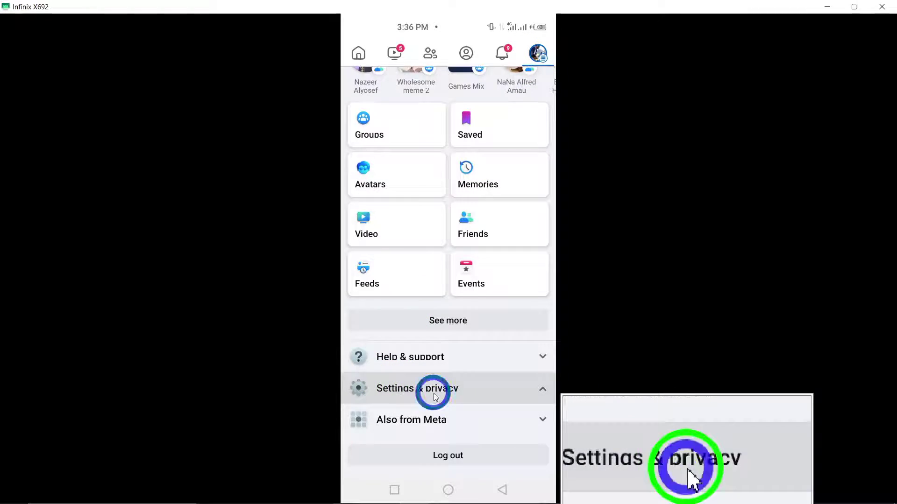
{"action": "left_click", "coordinate": [402, 125]}
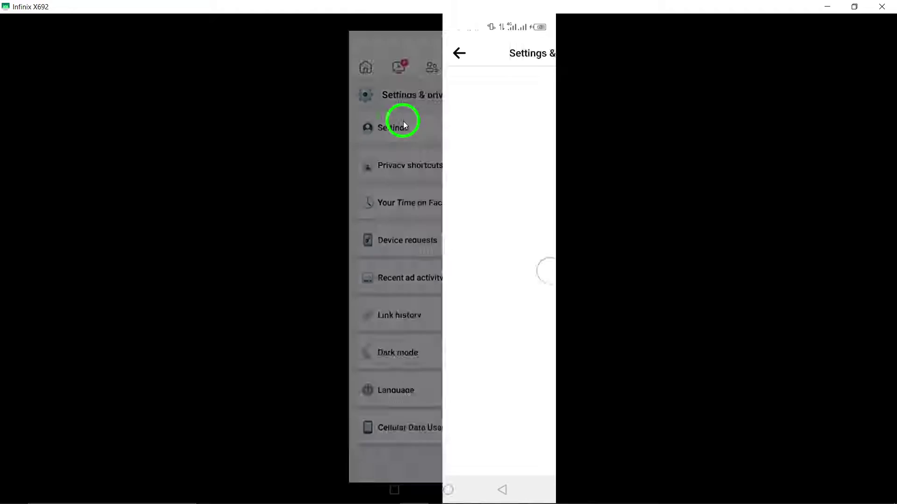
{"action": "left_click_drag", "start_coordinate": [444, 316], "coordinate": [429, 119]}
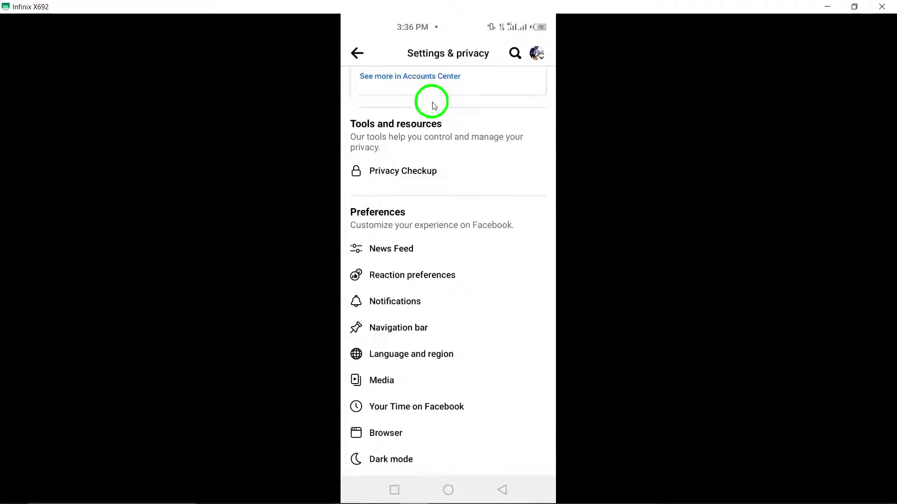
{"action": "left_click_drag", "start_coordinate": [416, 306], "coordinate": [413, 194]}
{"action": "left_click_drag", "start_coordinate": [427, 285], "coordinate": [424, 172]}
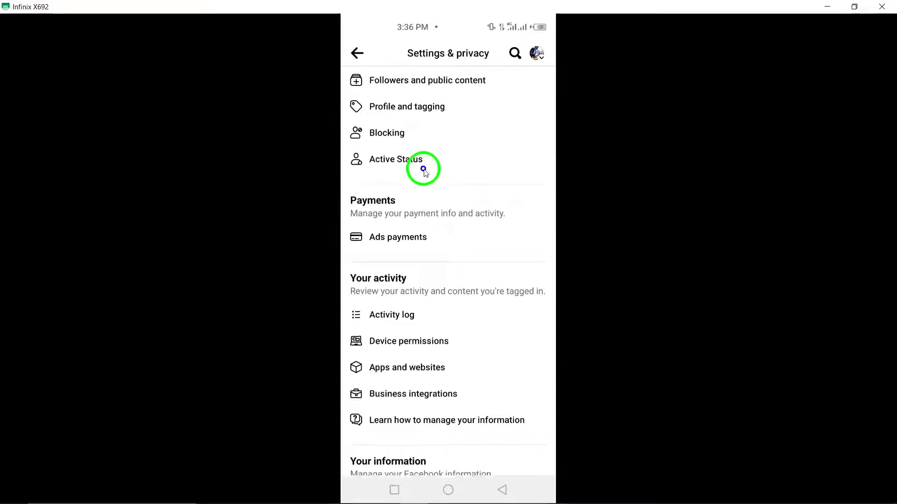
{"action": "left_click_drag", "start_coordinate": [399, 294], "coordinate": [381, 218]}
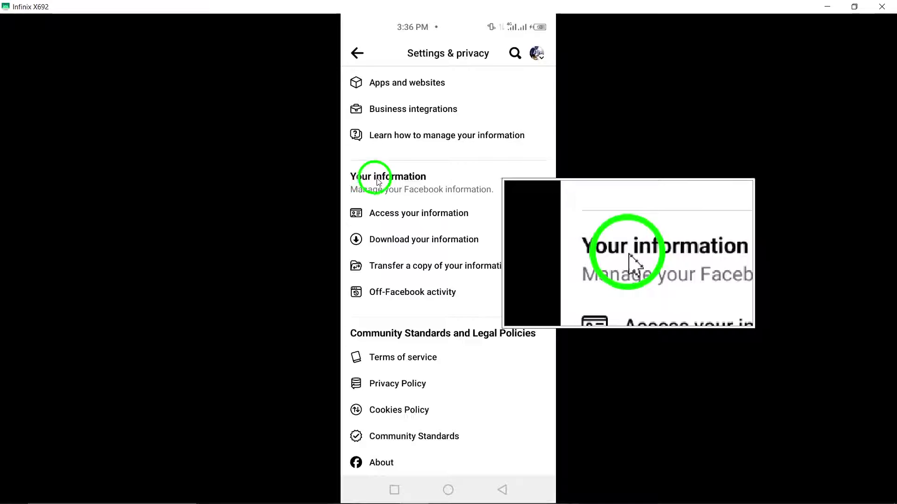
Start a new Download your information request with the Facebook profile as the source.
{"action": "left_click", "coordinate": [429, 240]}
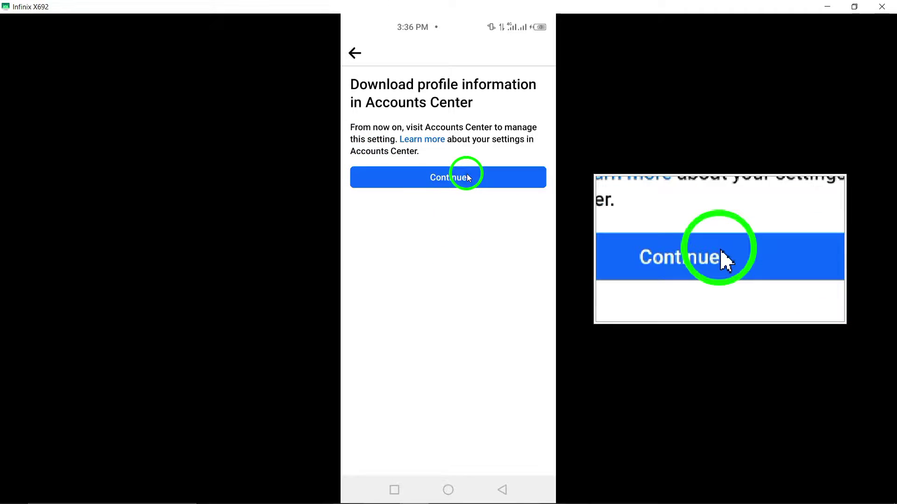
{"action": "left_click", "coordinate": [452, 180]}
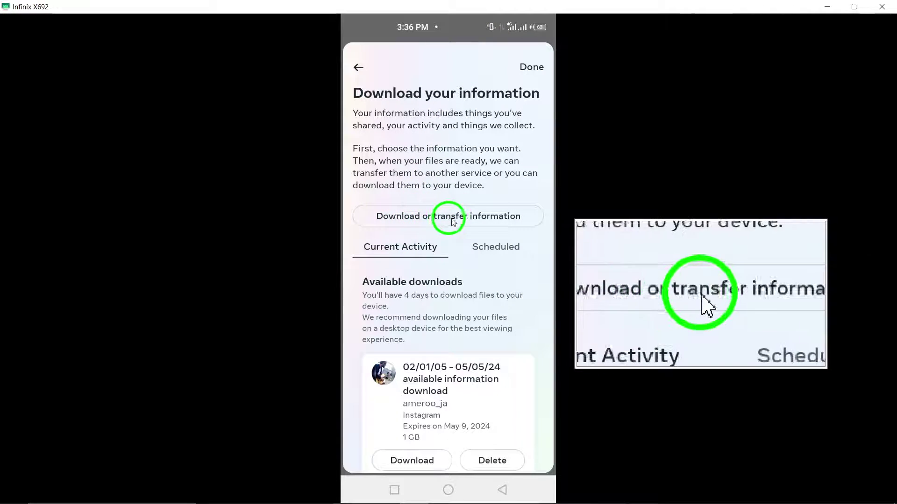
{"action": "left_click", "coordinate": [486, 219]}
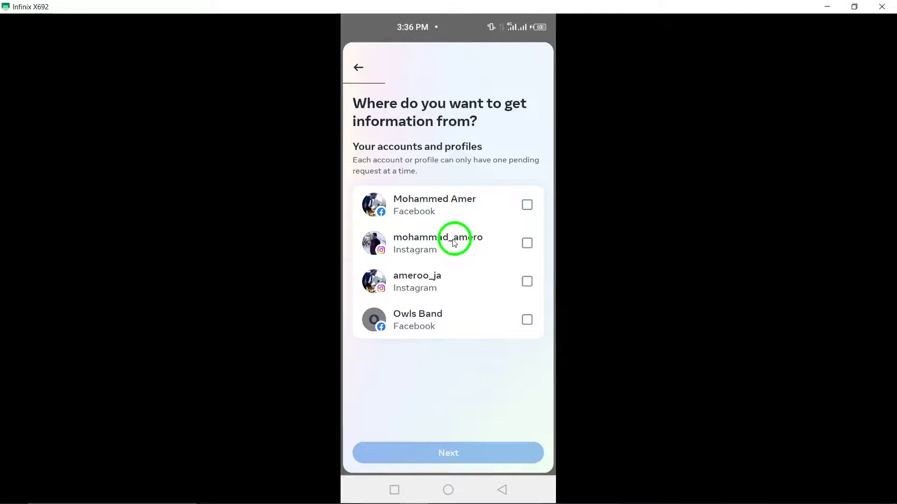
{"action": "left_click", "coordinate": [510, 218]}
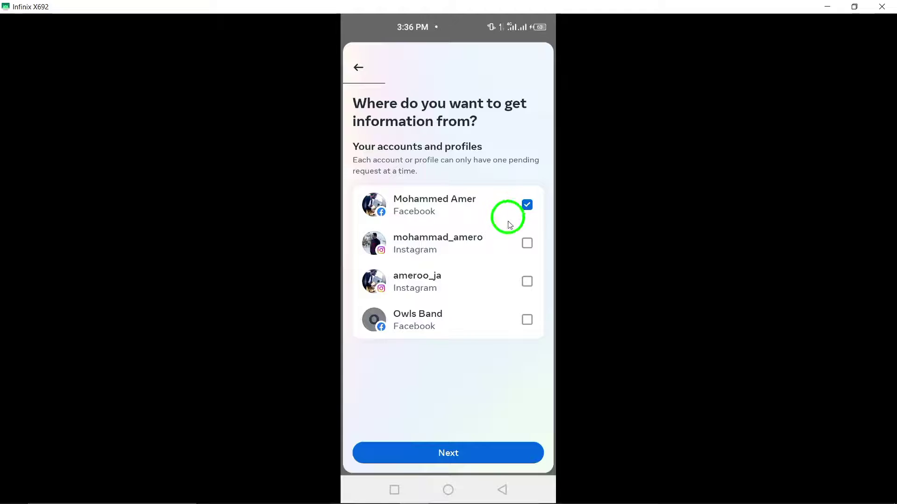
{"action": "left_click", "coordinate": [461, 446]}
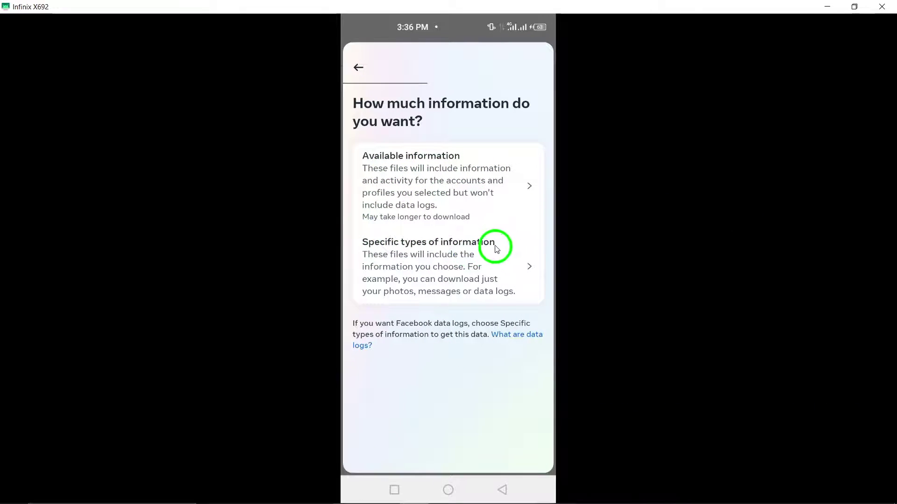
Request all available information downloaded to device, then screenshot the Create files to download summary.
{"action": "left_click", "coordinate": [486, 177]}
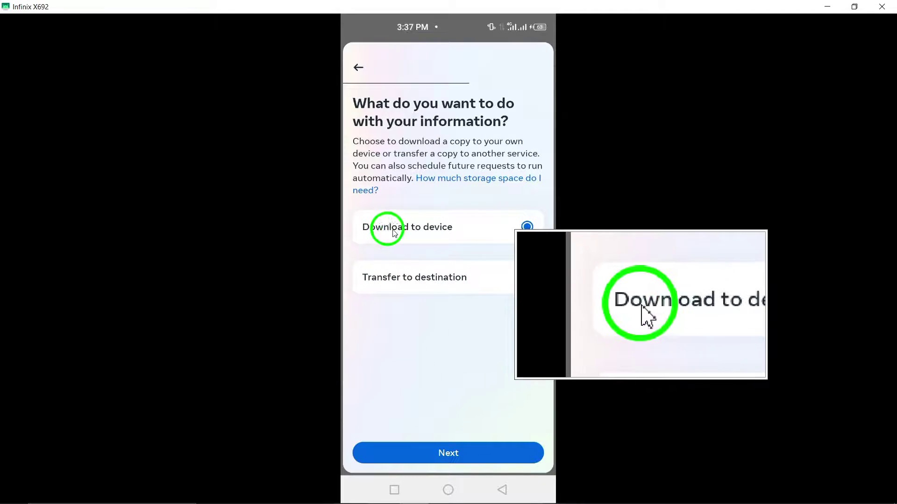
{"action": "left_click", "coordinate": [449, 452]}
{"action": "left_click_drag", "start_coordinate": [435, 24], "coordinate": [489, 326]}
{"action": "left_click", "coordinate": [527, 240]}
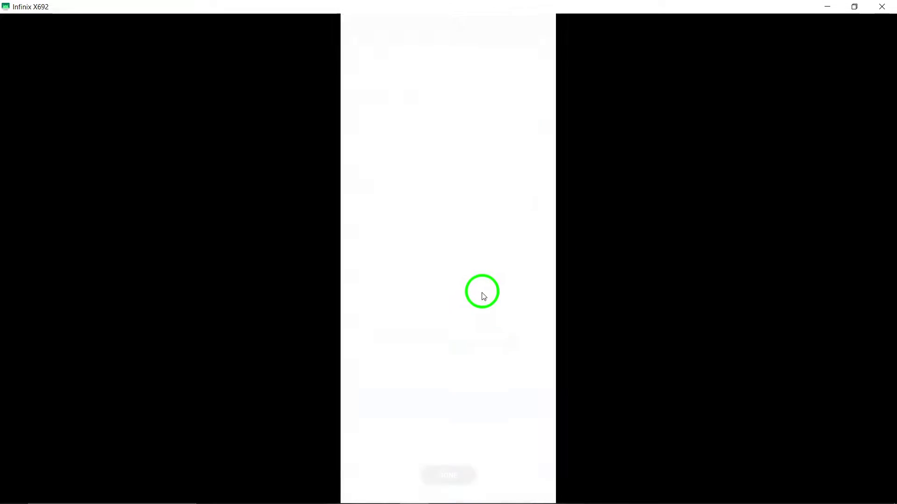
{"action": "left_click", "coordinate": [452, 473]}
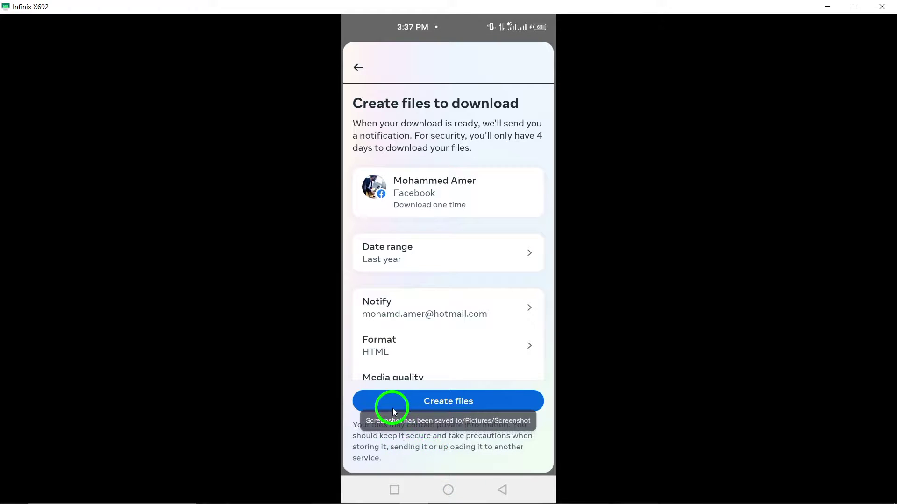
Dismiss the Facebook card from the recent apps overview.
{"action": "left_click", "coordinate": [394, 489]}
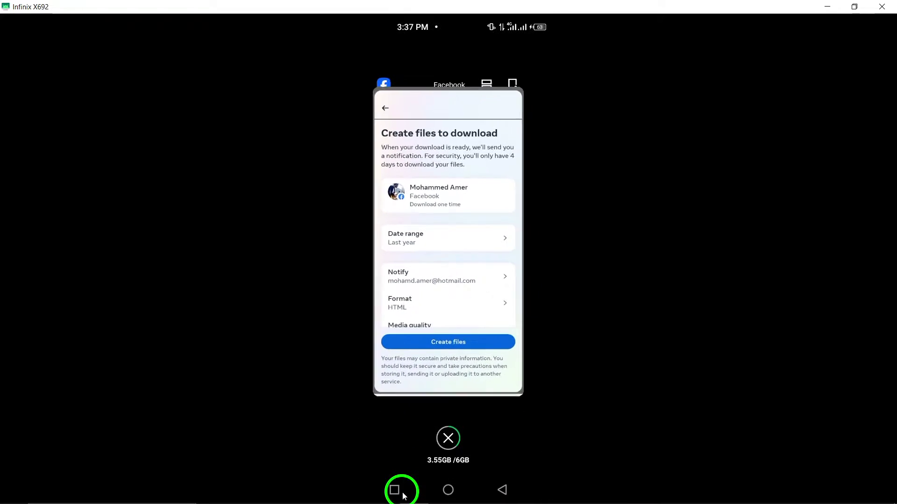
{"action": "left_click_drag", "start_coordinate": [447, 318], "coordinate": [448, 106]}
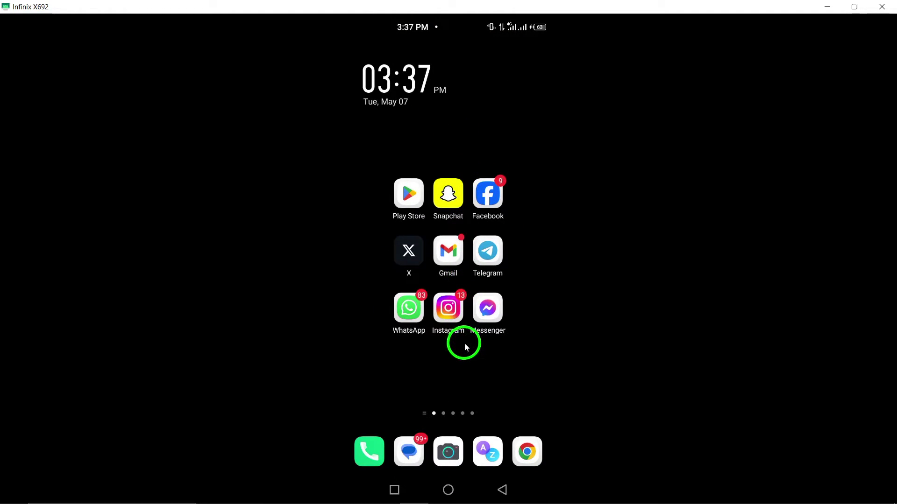